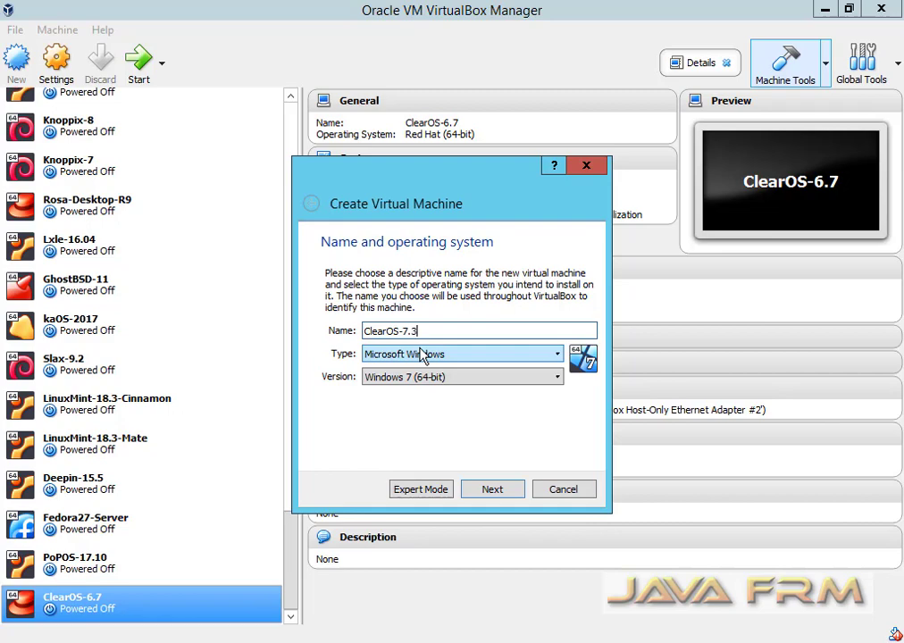
Define the new virtual machine as Linux, version Red Hat (64-bit), with 8192 MB of memory
left_click(556, 356)
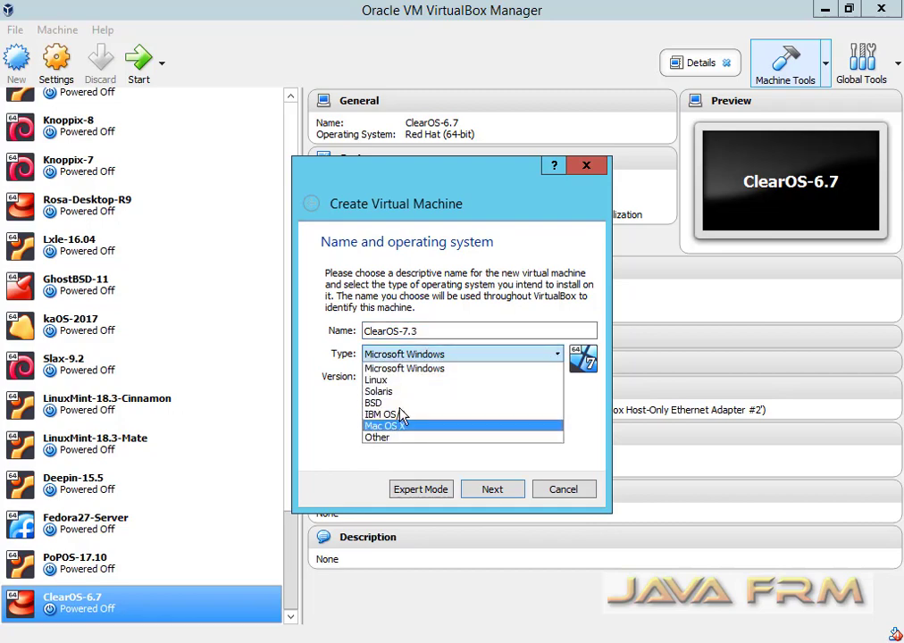
left_click(402, 380)
left_click(402, 379)
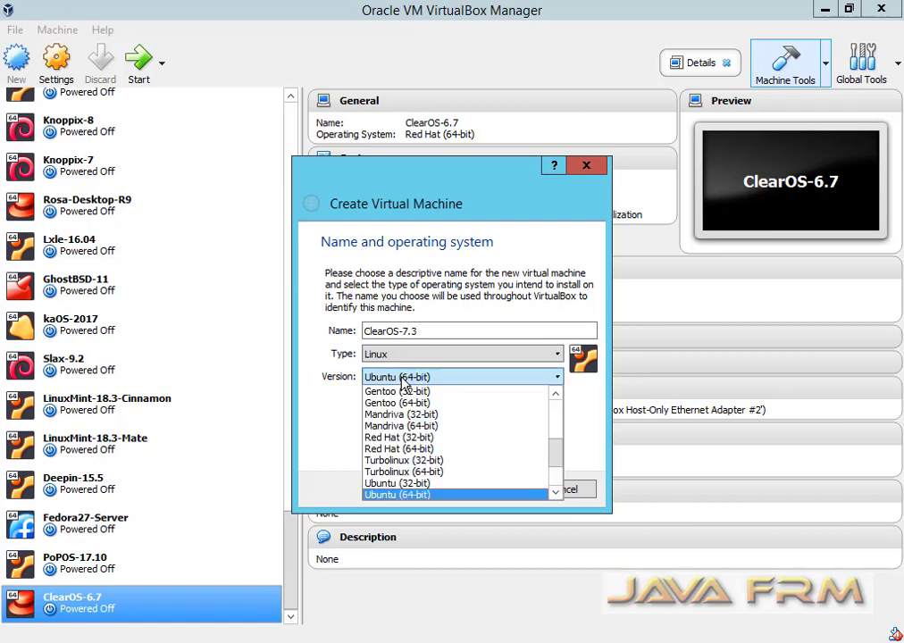
scroll(433, 451, "up", 5)
scroll(435, 451, "down", 4)
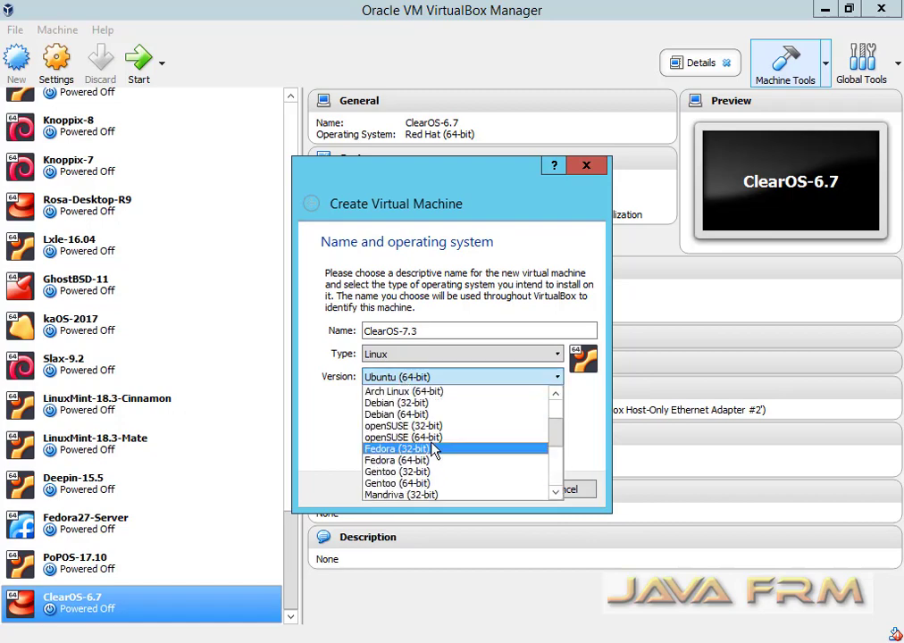
left_click(447, 461)
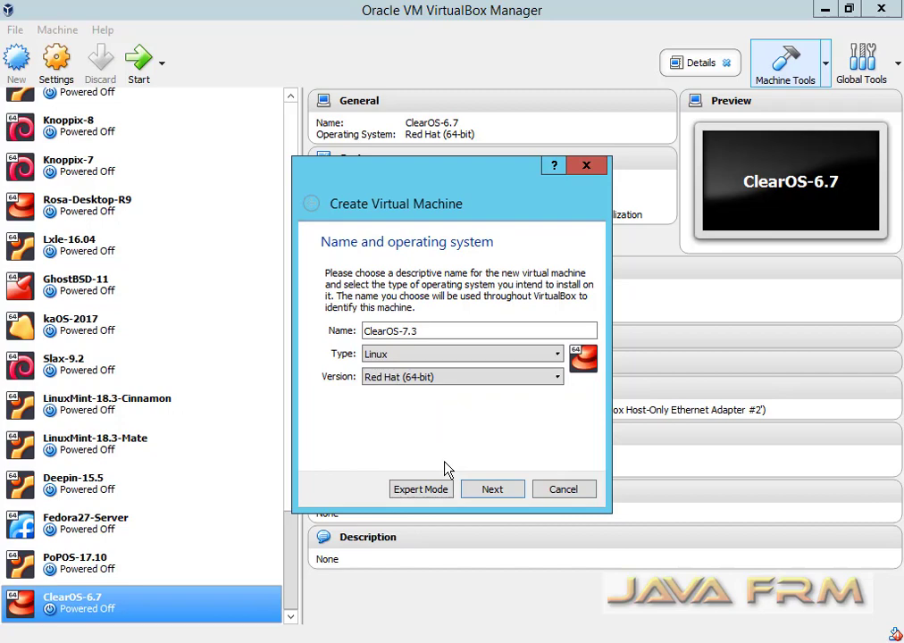
left_click(509, 496)
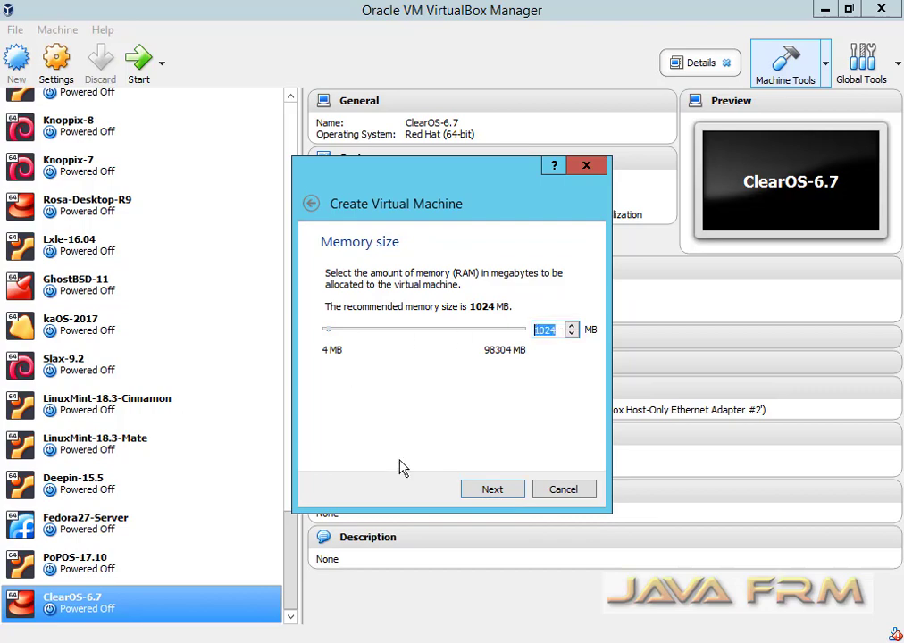
type("8192")
left_click(493, 490)
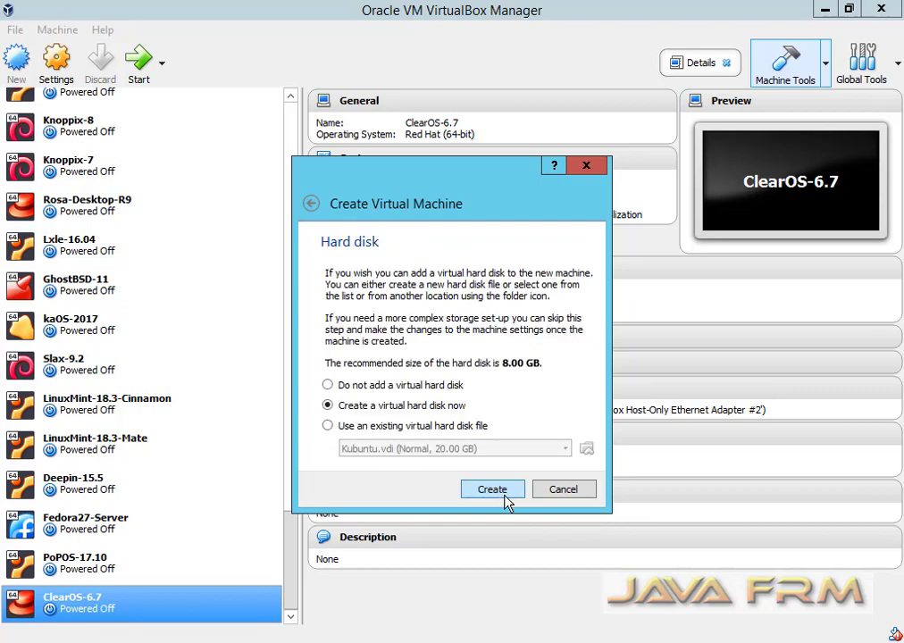
Create a dynamically allocated 20 GB VDI hard disk for the ClearOS-7.3 virtual machine
left_click(506, 502)
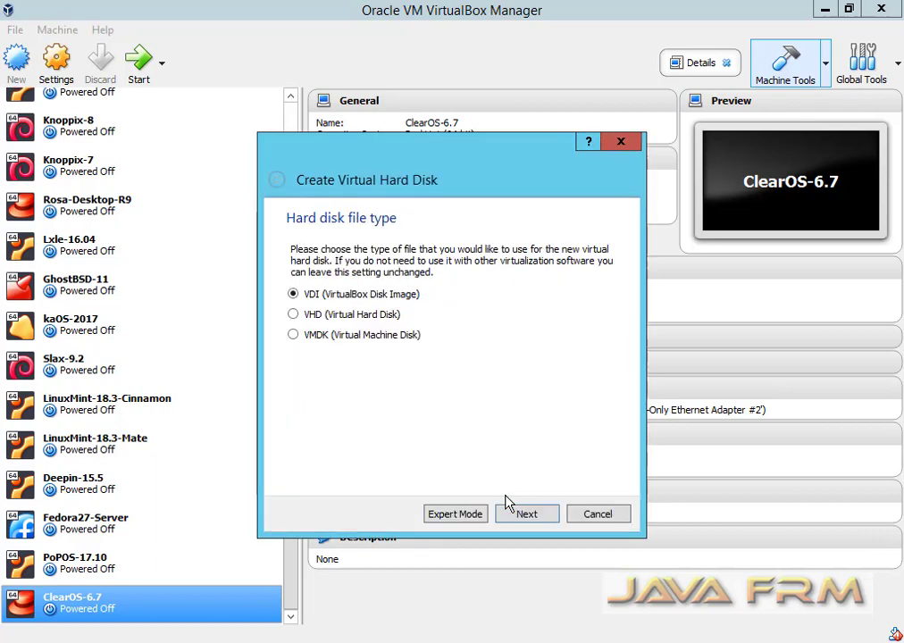
left_click(528, 518)
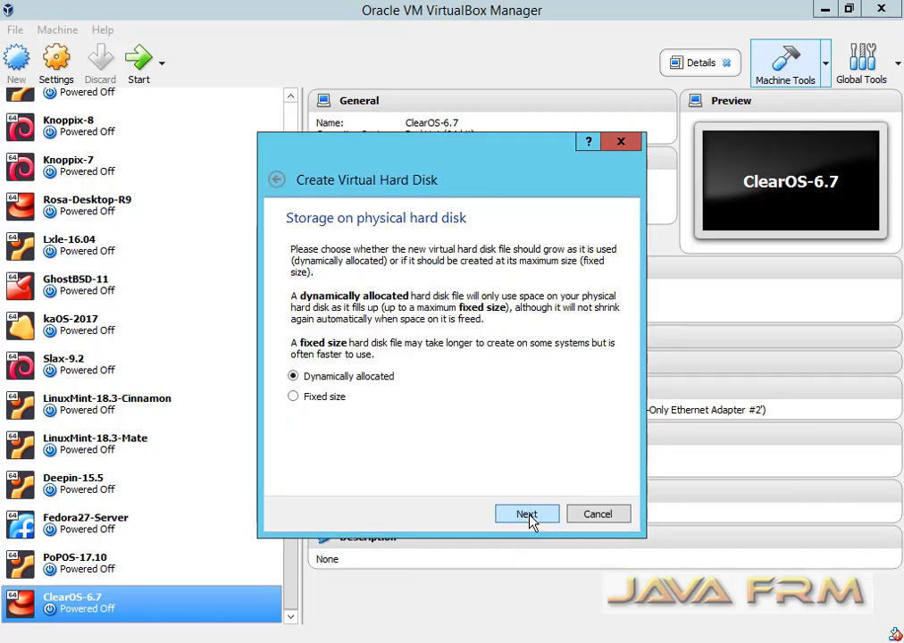
left_click(526, 515)
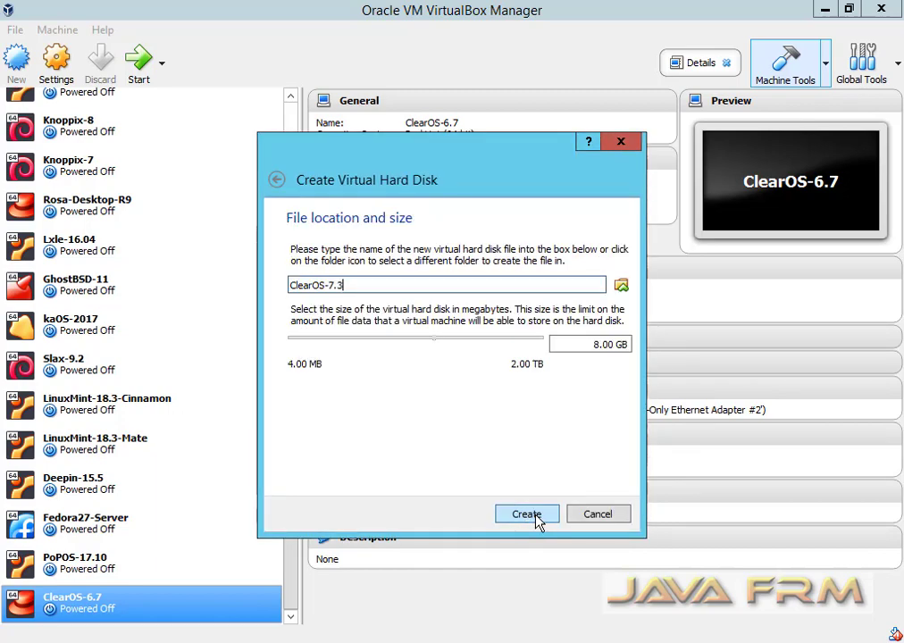
double_click(598, 345)
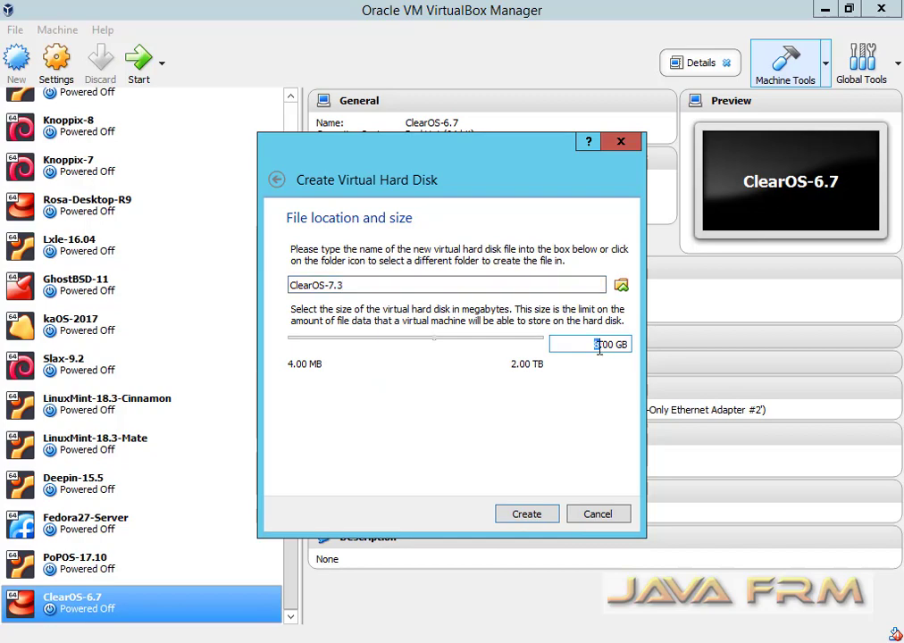
key("BackSpace")
type("20")
left_click(539, 518)
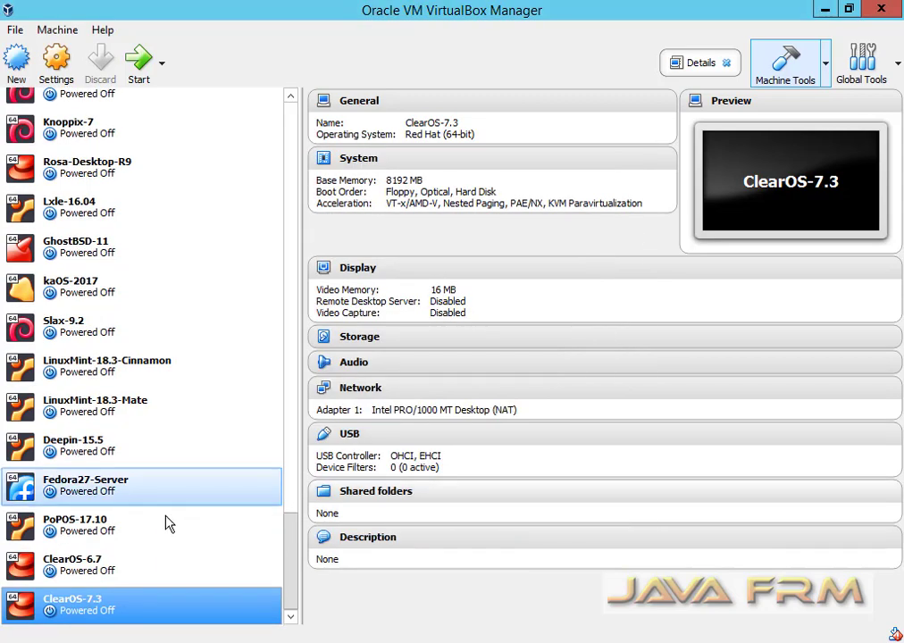
Open the settings of the ClearOS-7.3 machine and set its processor count to 4
right_click(97, 606)
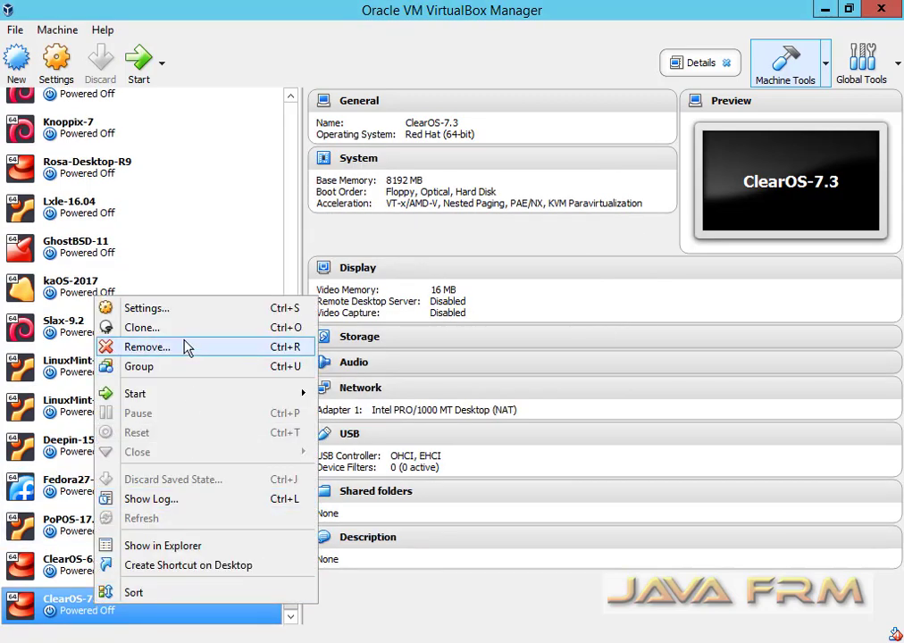
left_click(175, 312)
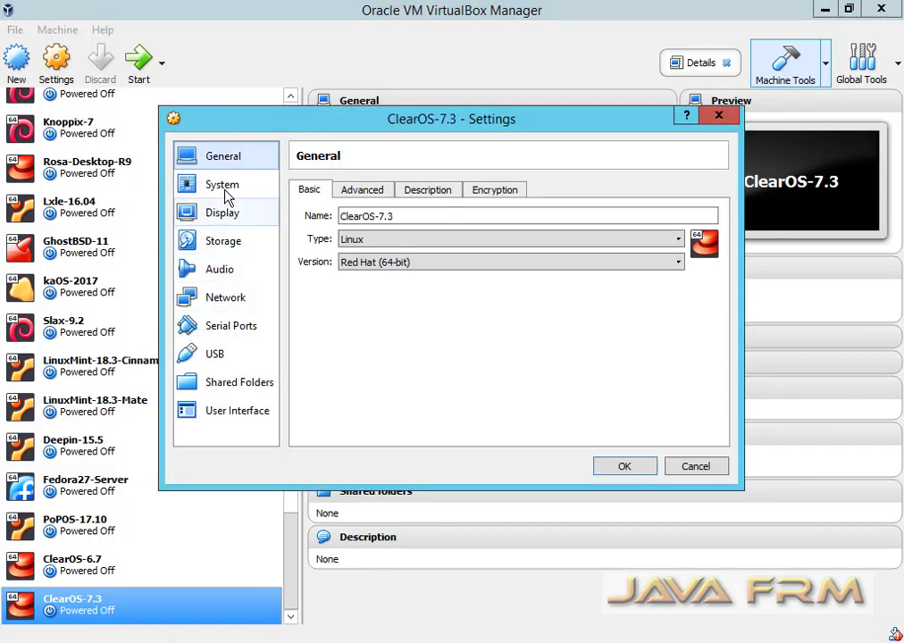
left_click(224, 185)
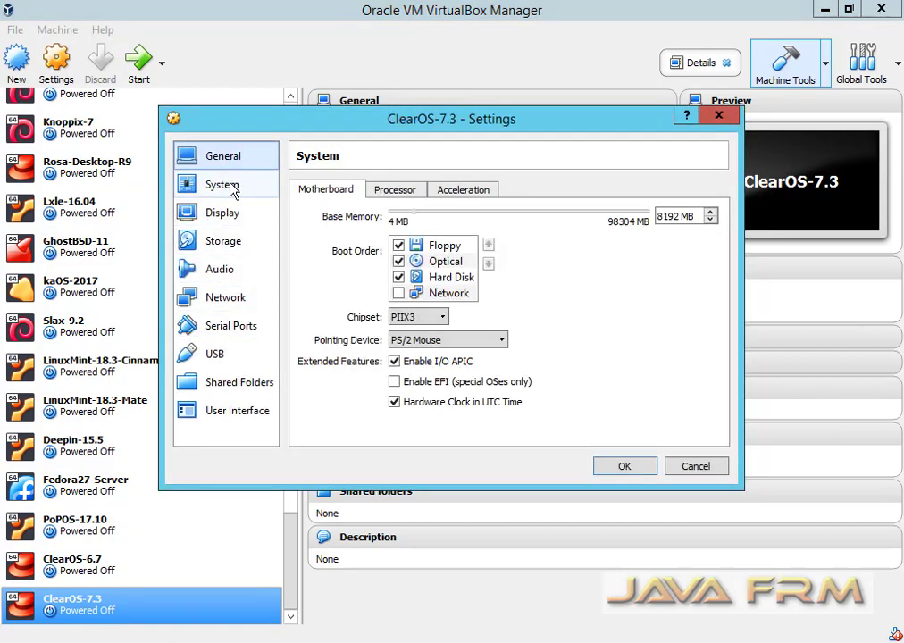
left_click(395, 189)
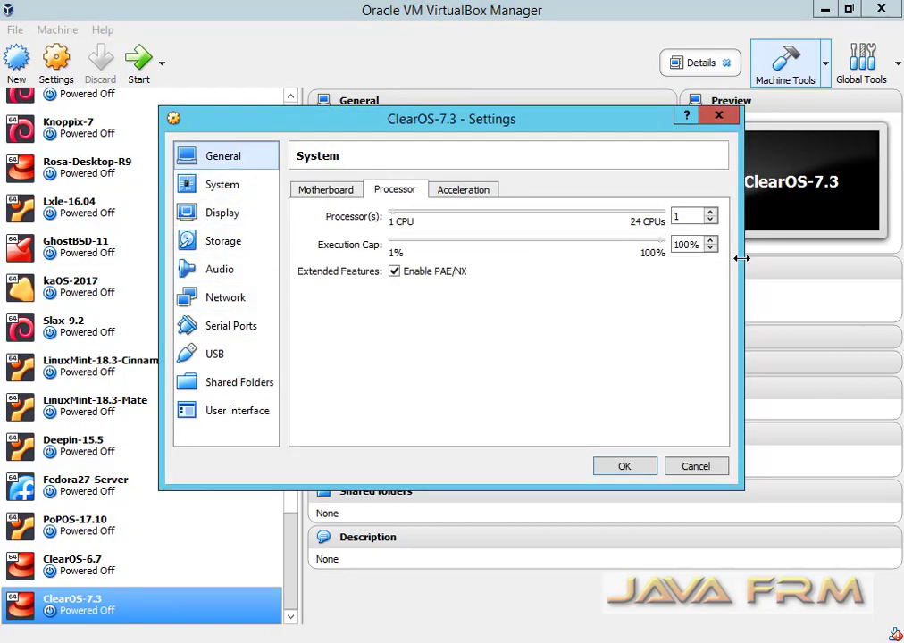
left_click(711, 213)
left_click(710, 213)
left_click(710, 213)
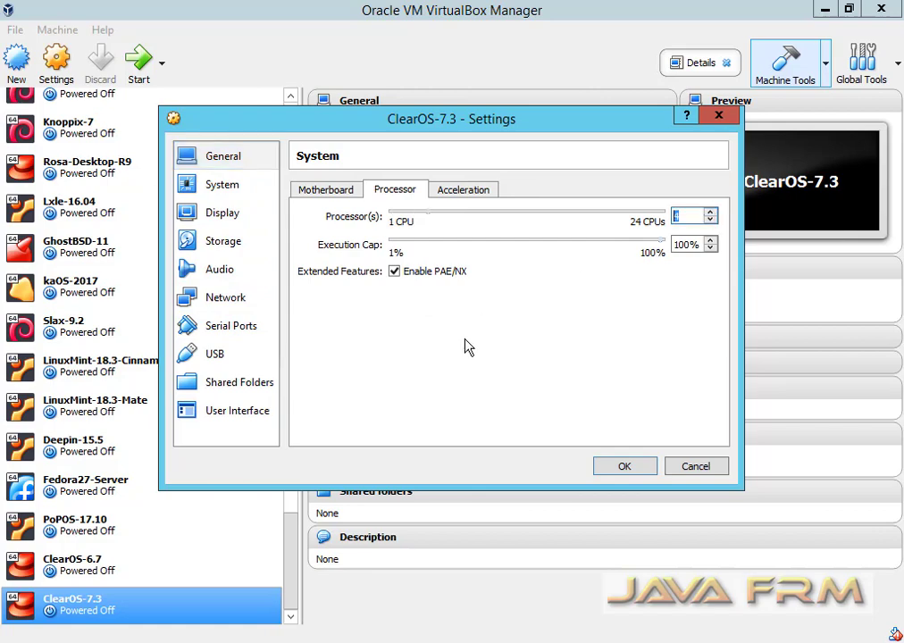
Load the ClearOS-DVD-x86_64 disc image into the machine's empty optical drive and save the settings
left_click(226, 253)
left_click(344, 230)
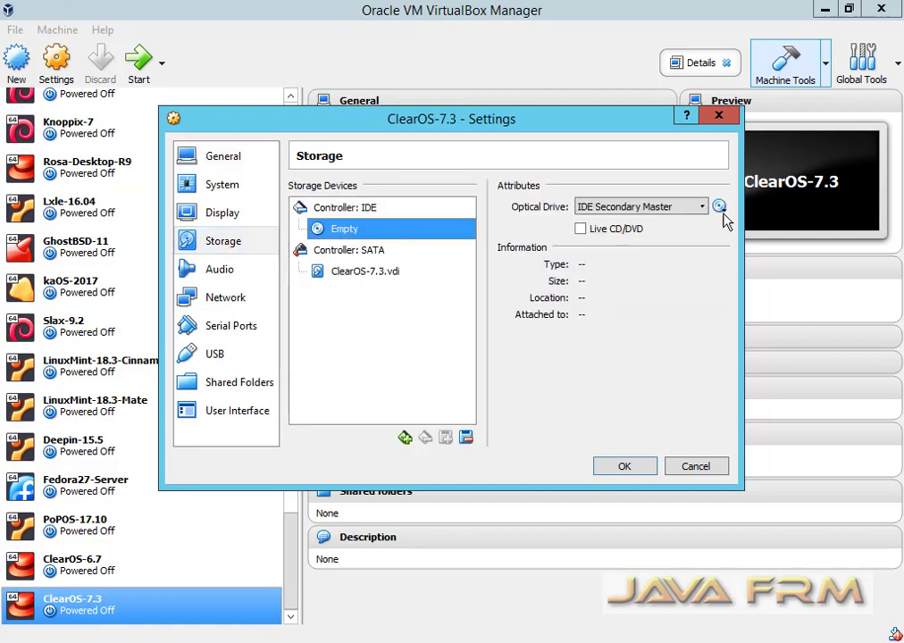
left_click(719, 207)
left_click(757, 230)
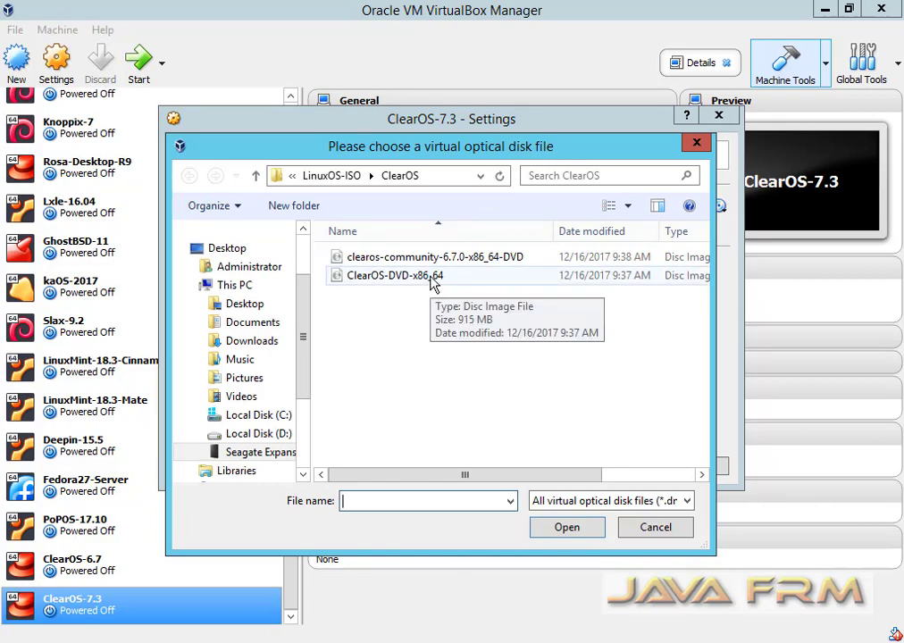
left_click(434, 279)
left_click(585, 535)
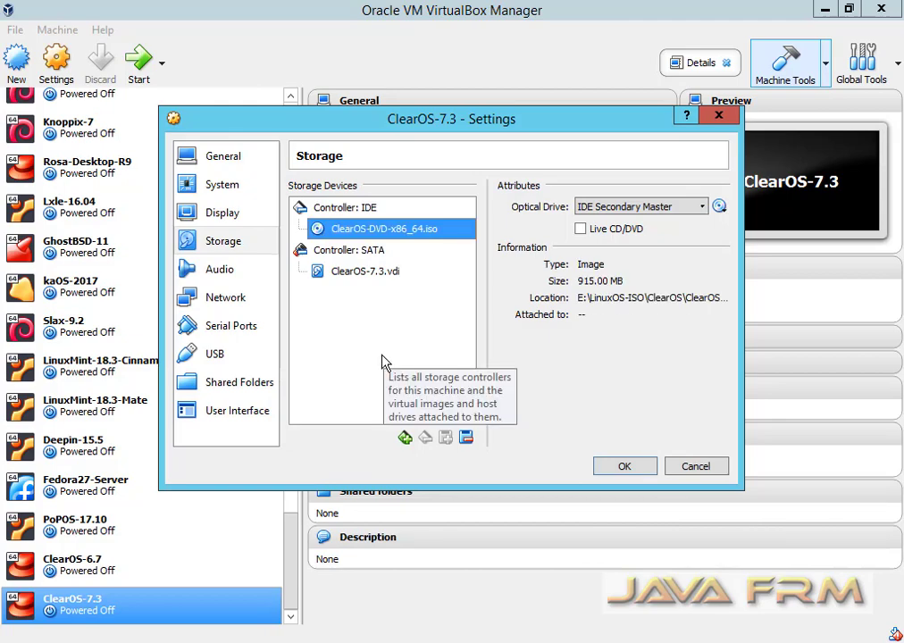
left_click(649, 468)
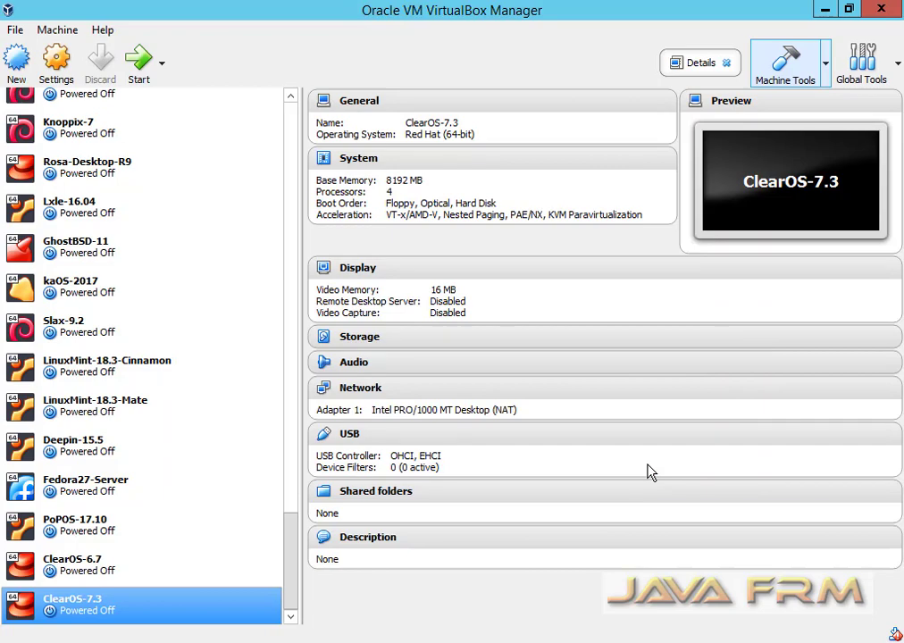
Start the ClearOS-7.3 machine with Normal Start, dismiss the keyboard capture notice and maximize its window
right_click(92, 606)
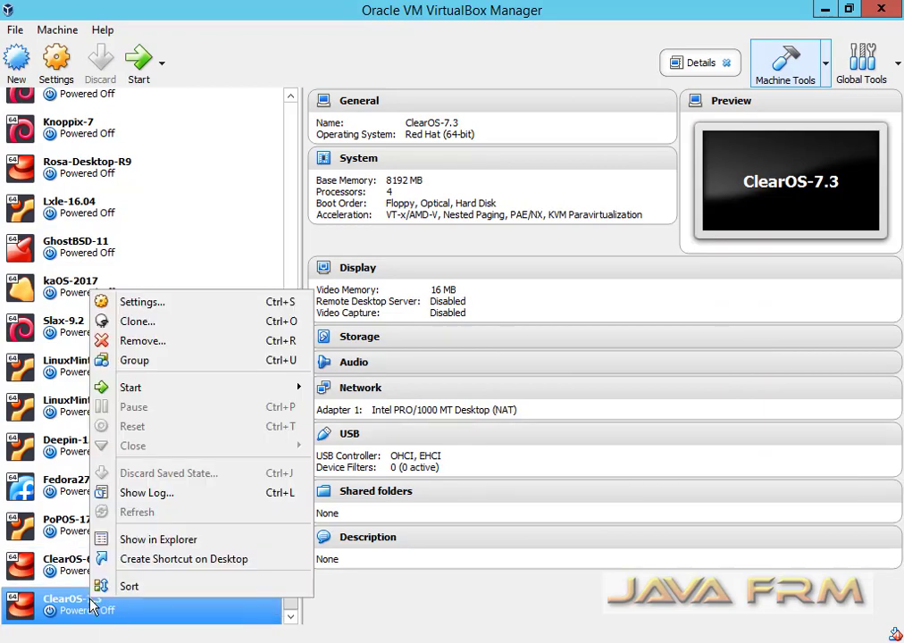
mouse_move(216, 399)
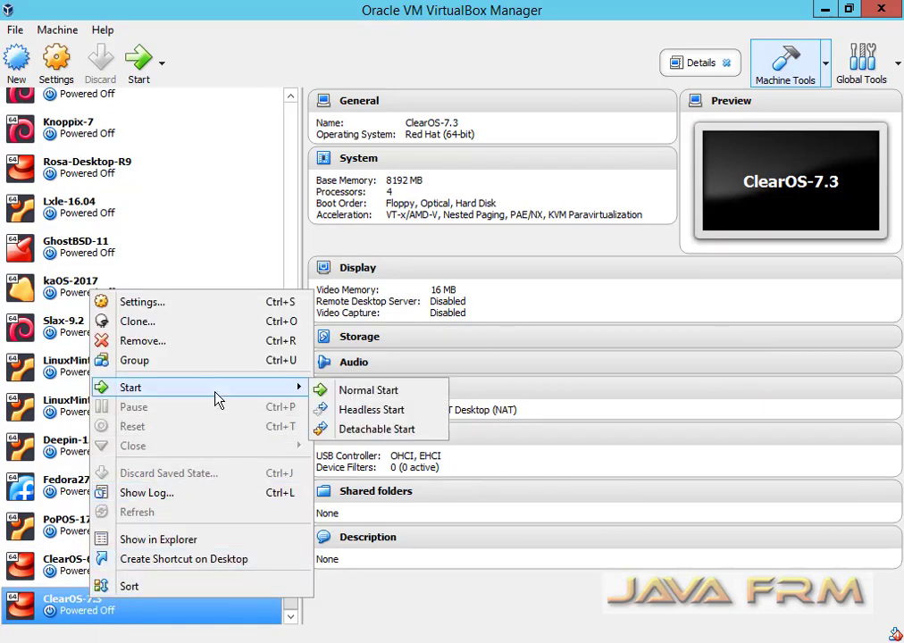
left_click(382, 389)
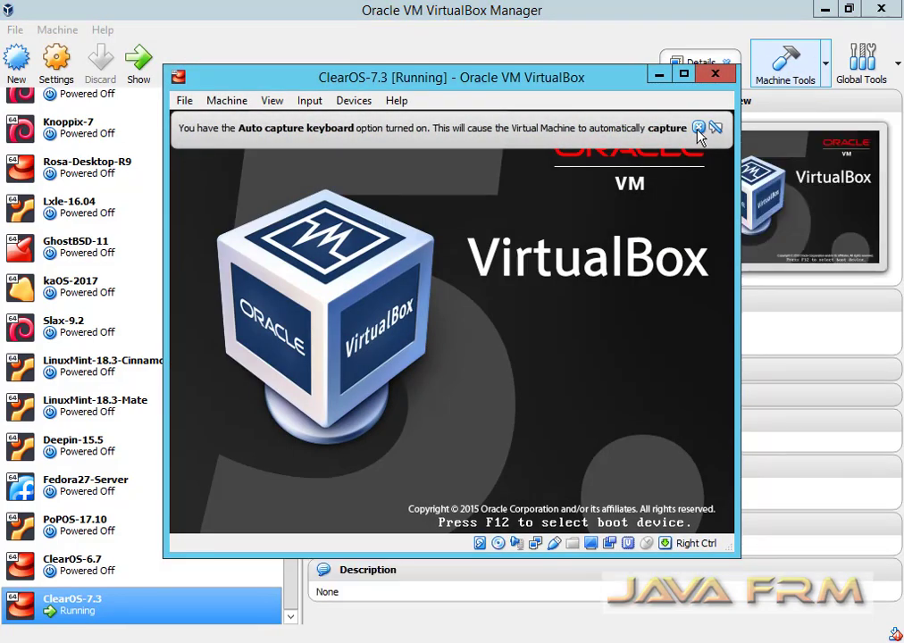
left_click(698, 130)
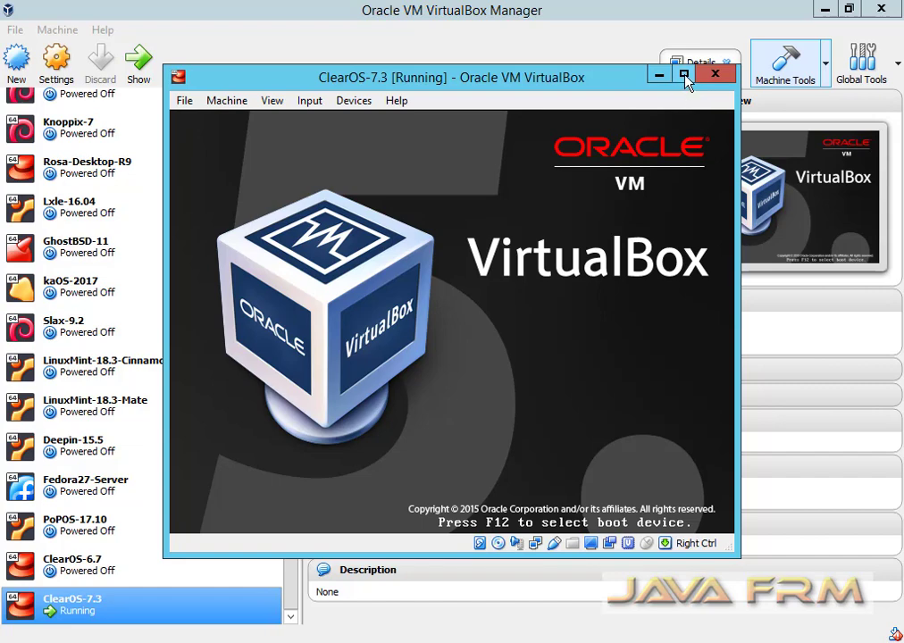
left_click(685, 75)
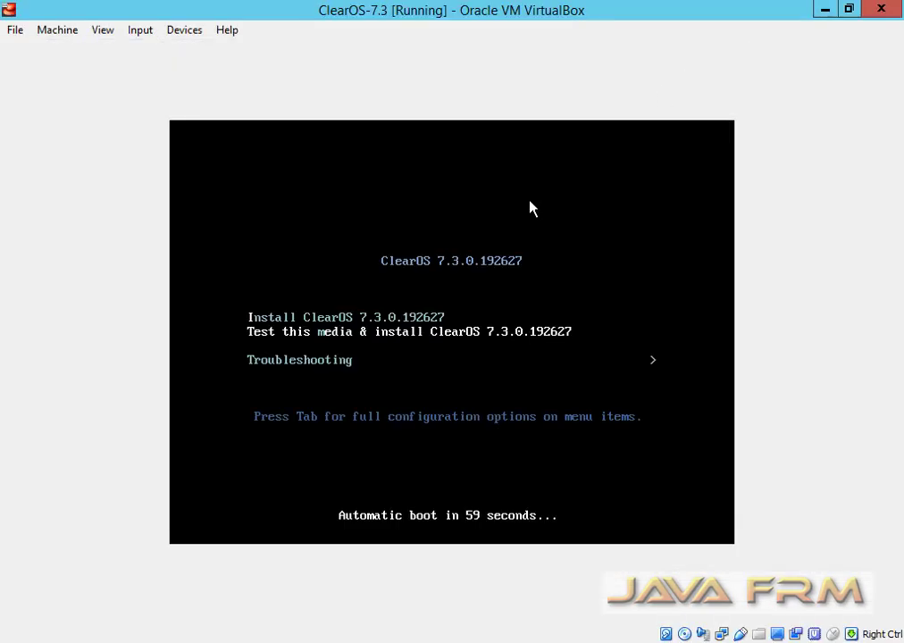
Boot the Install ClearOS 7.3.0.192627 option and continue with English (United States) as the installation language
key("Down")
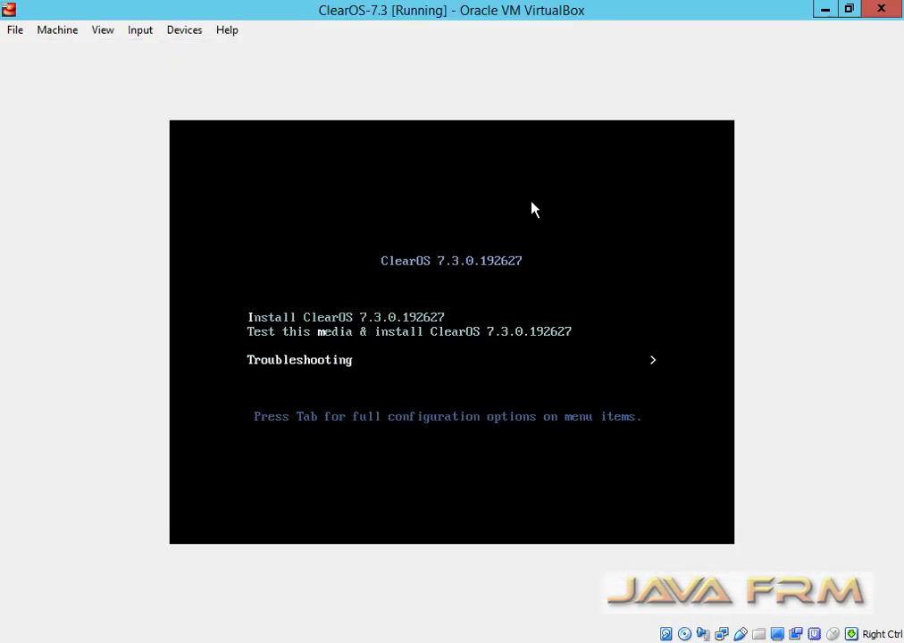
key("Up")
key("Up")
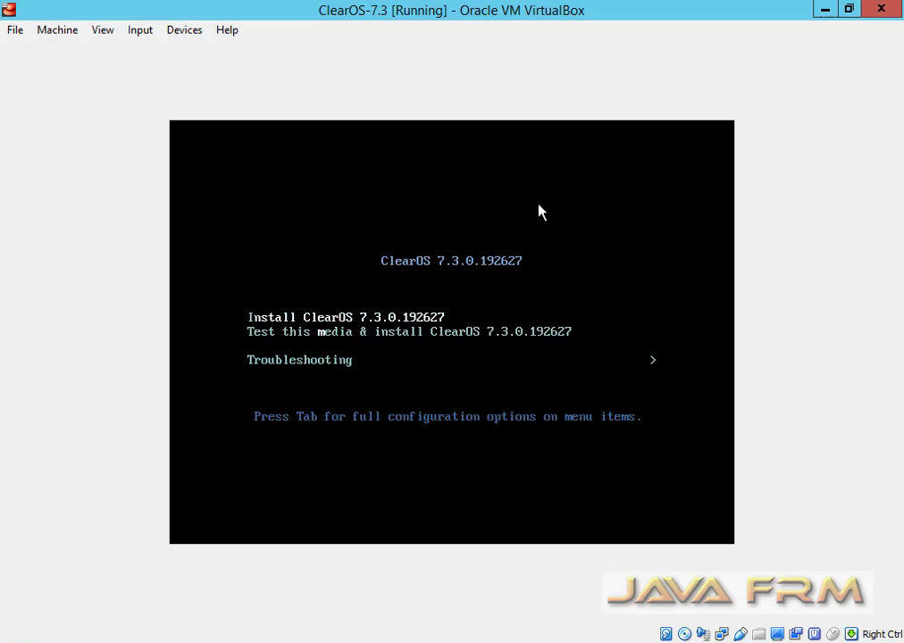
key("Return")
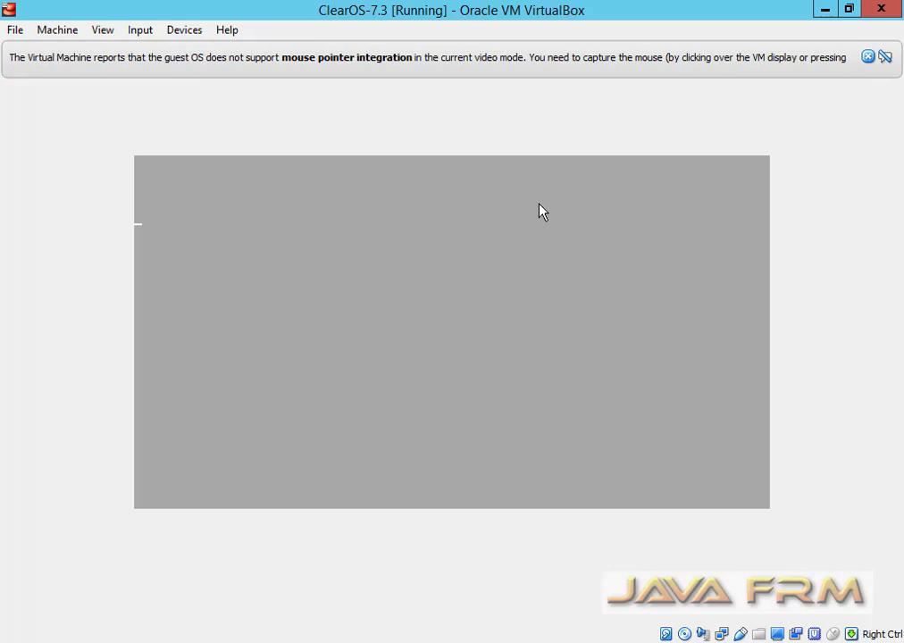
left_click(869, 57)
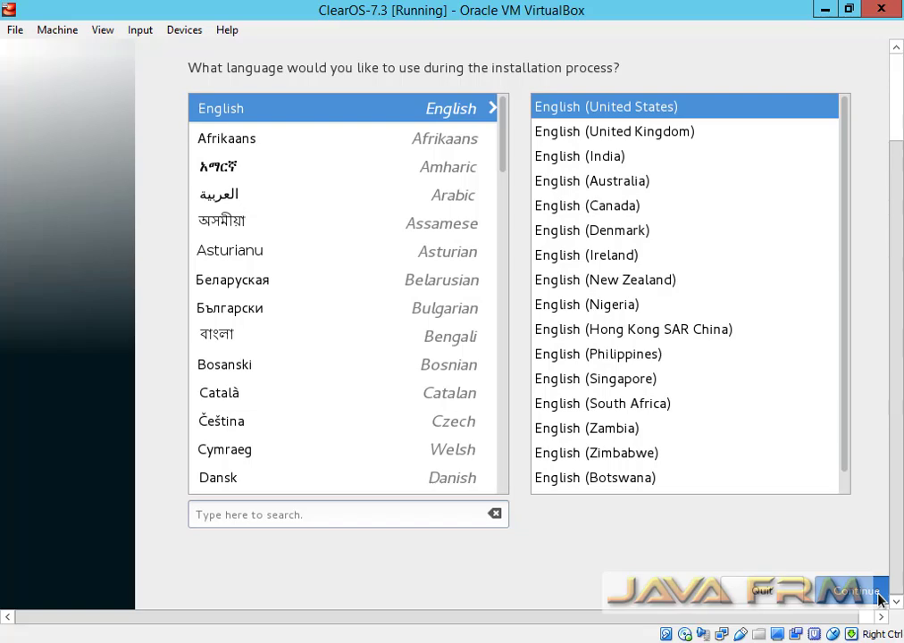
left_click(858, 592)
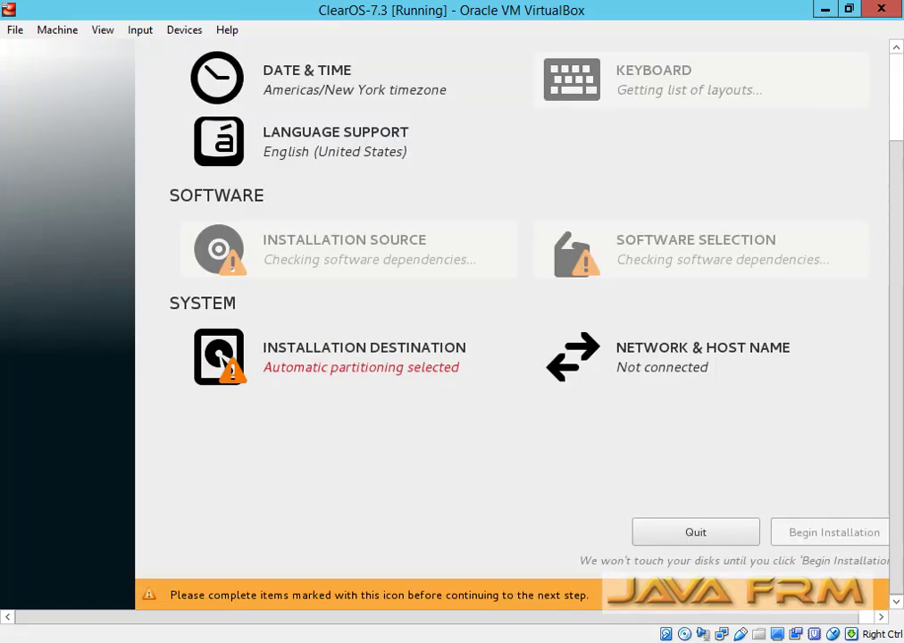
Set the installation's time zone to Asia/Kolkata on the world map and return to the installation summary
left_click(325, 96)
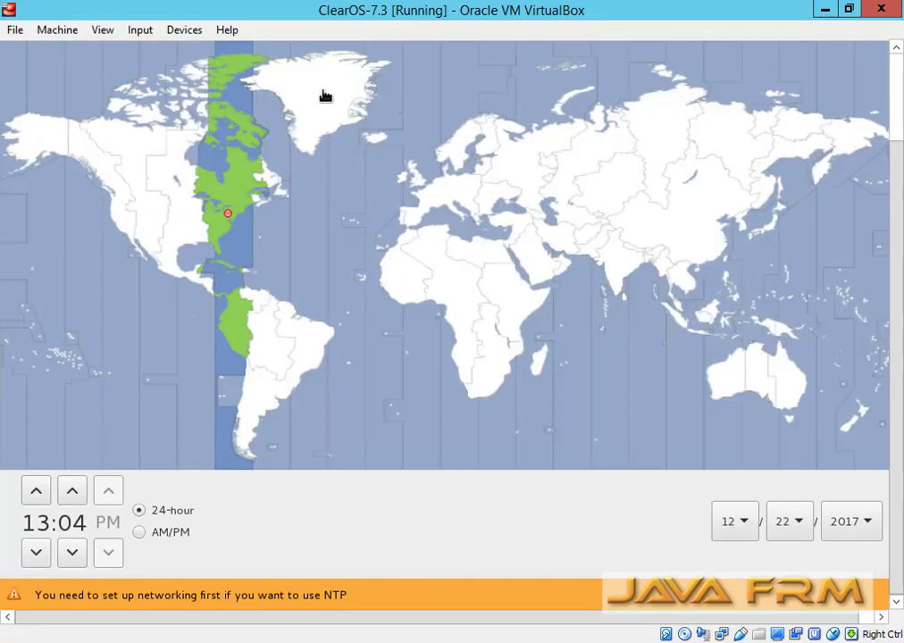
left_click(628, 274)
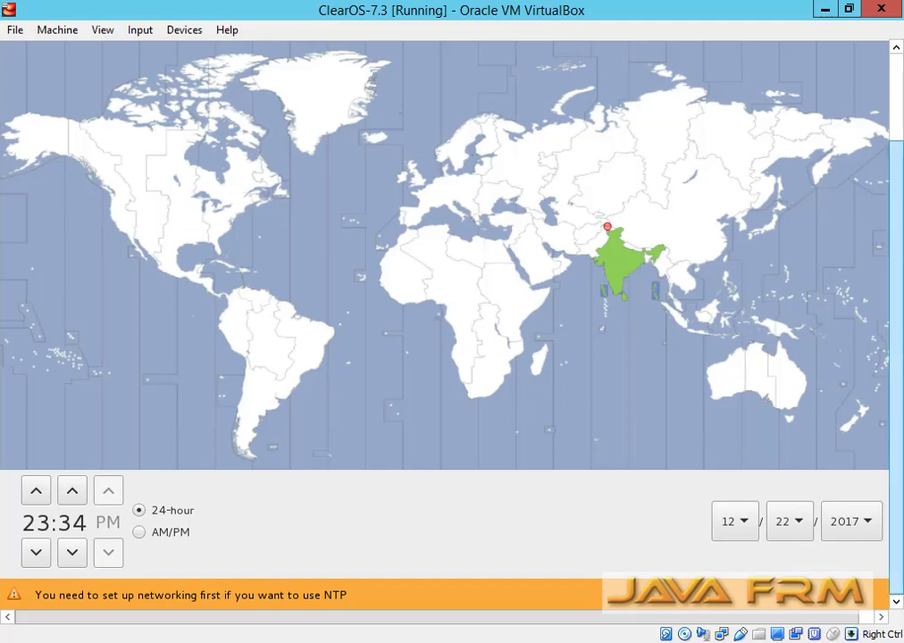
left_click_drag(902, 529, 901, 435)
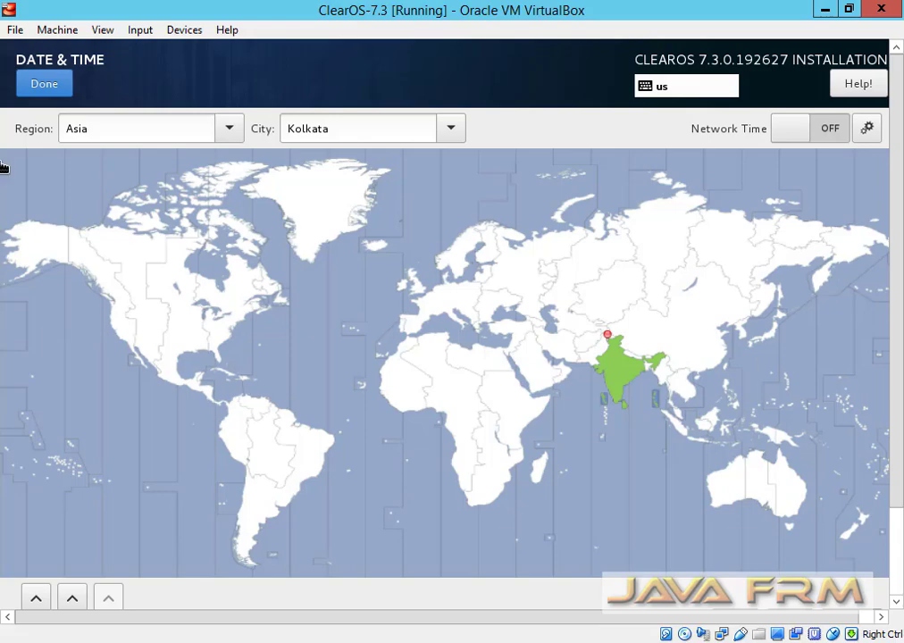
left_click(61, 83)
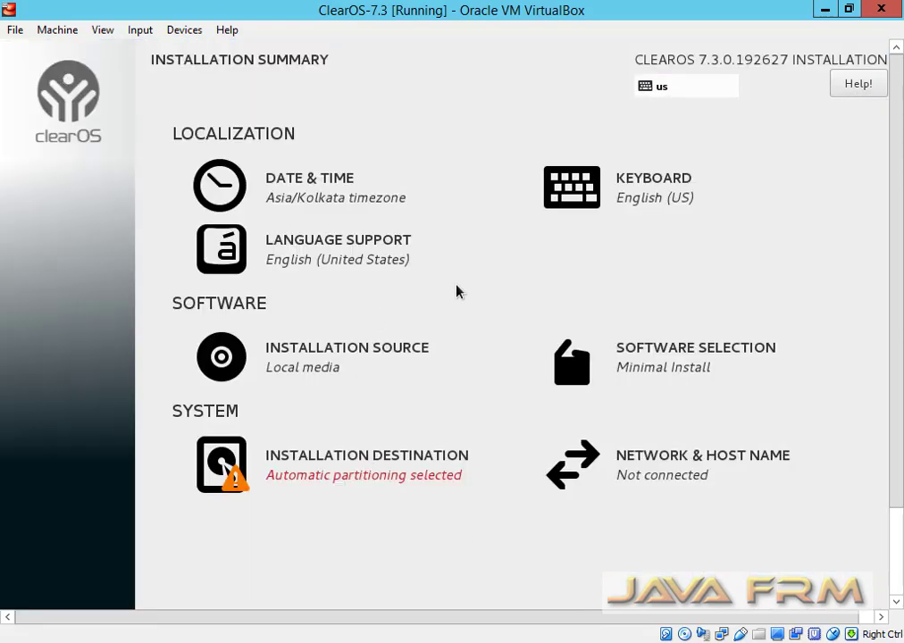
Review the software selection, keep Minimal Install as the base environment and return to the installation summary
left_click(707, 381)
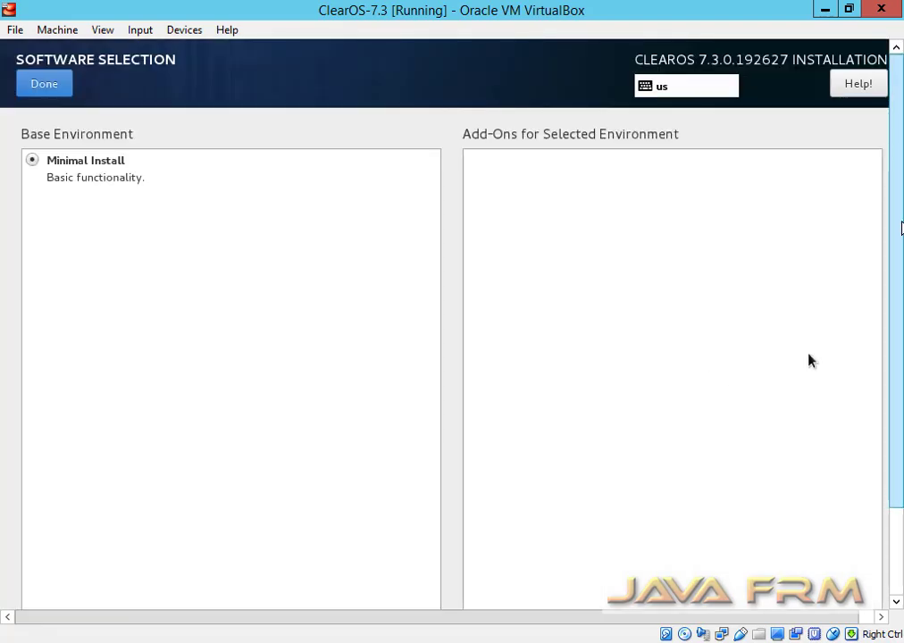
mouse_move(898, 247)
left_mouse_down()
mouse_move(898, 358)
mouse_move(898, 254)
left_mouse_up()
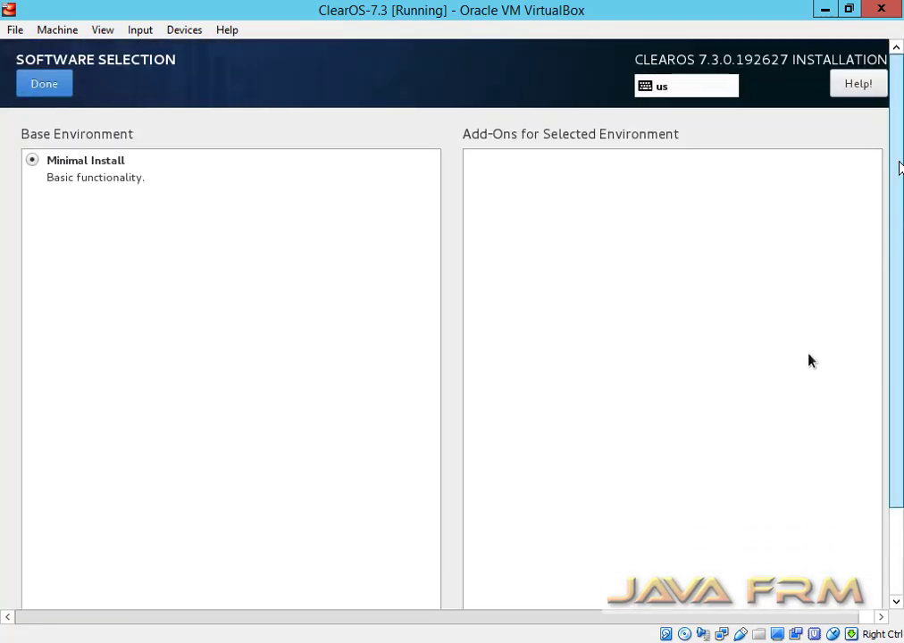
left_click(21, 90)
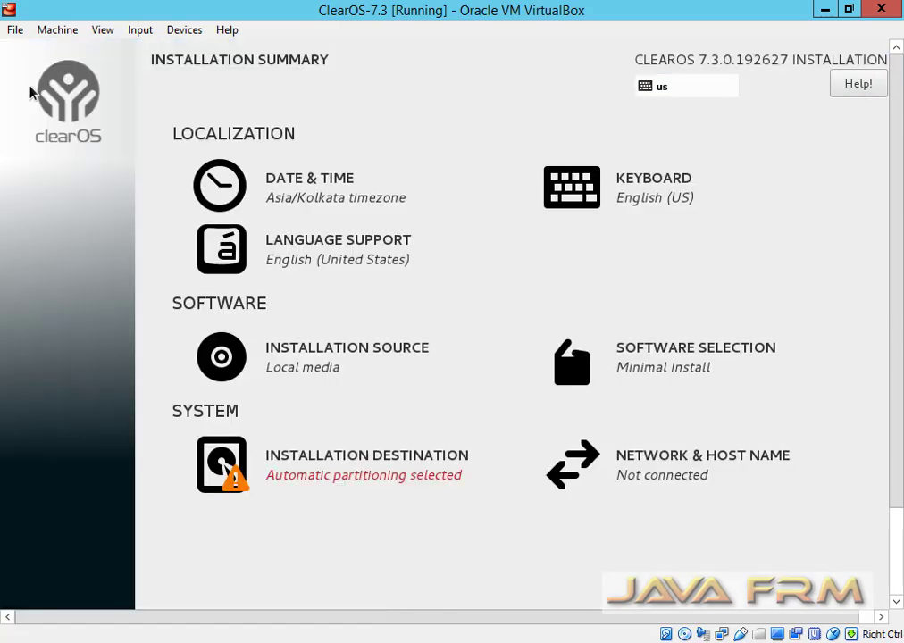
Accept the 20 GiB ATA VBOX HARDDISK with automatic partitioning as the installation destination and return to the summary
left_click(397, 486)
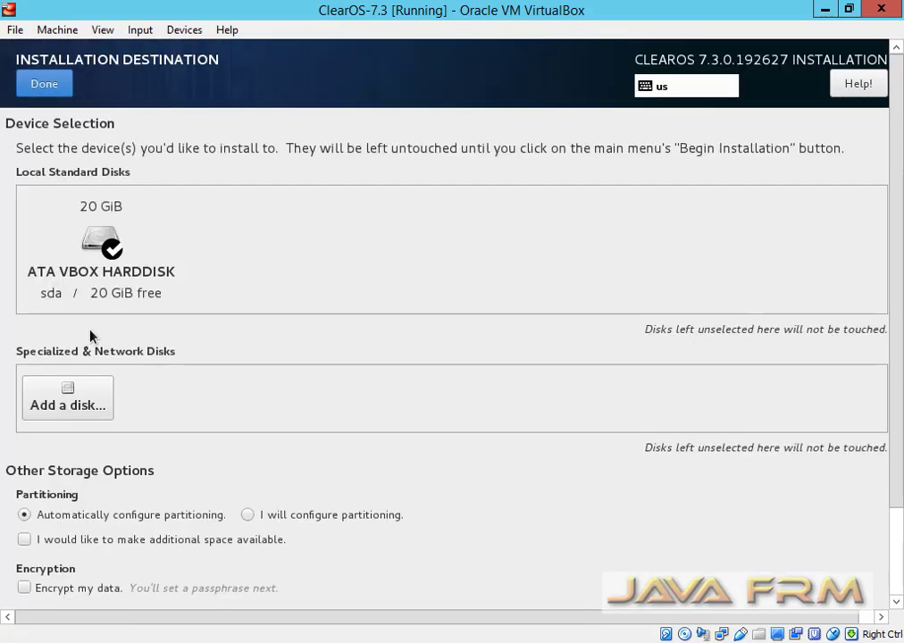
left_click(73, 204)
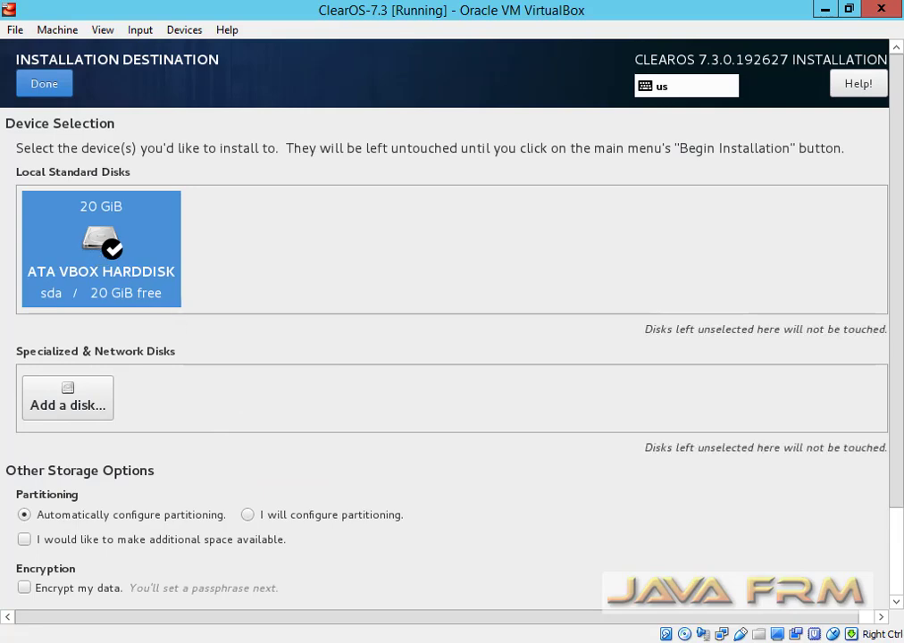
left_click(45, 85)
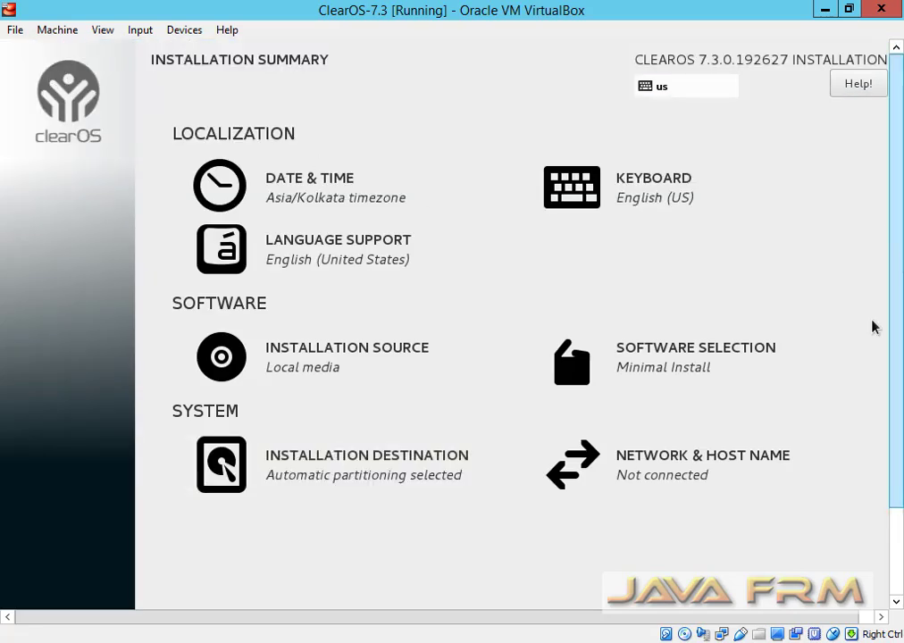
Begin the ClearOS installation from the installation summary
scroll(874, 327, "down", 3)
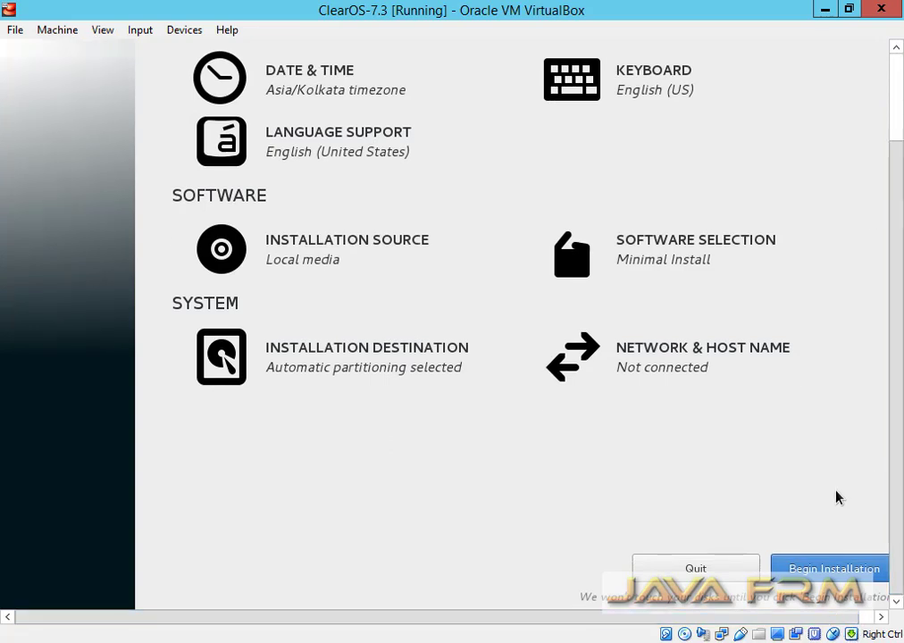
key("Tab")
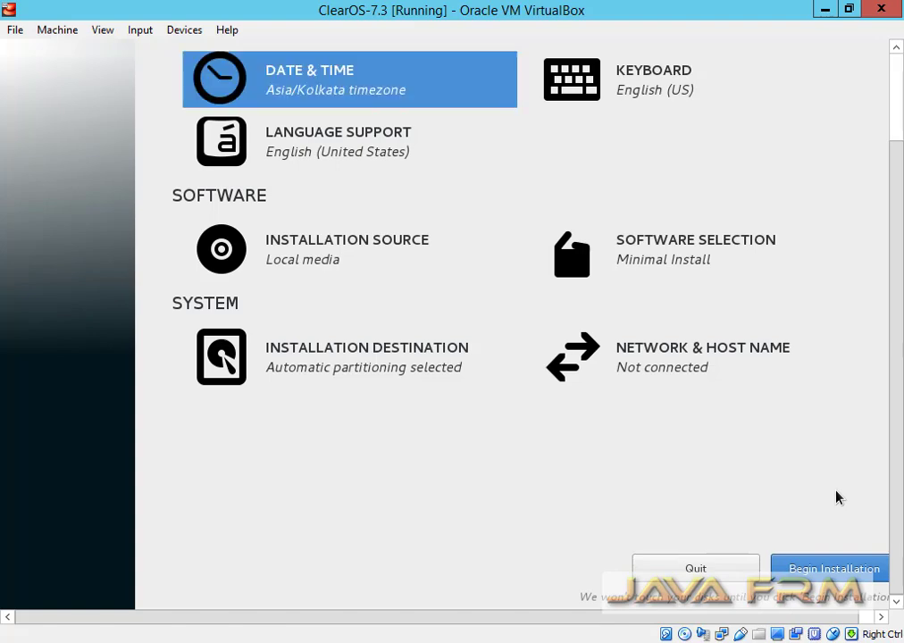
key("Tab")
key("Tab")
key("Tab")
key("Tab")
key("Tab")
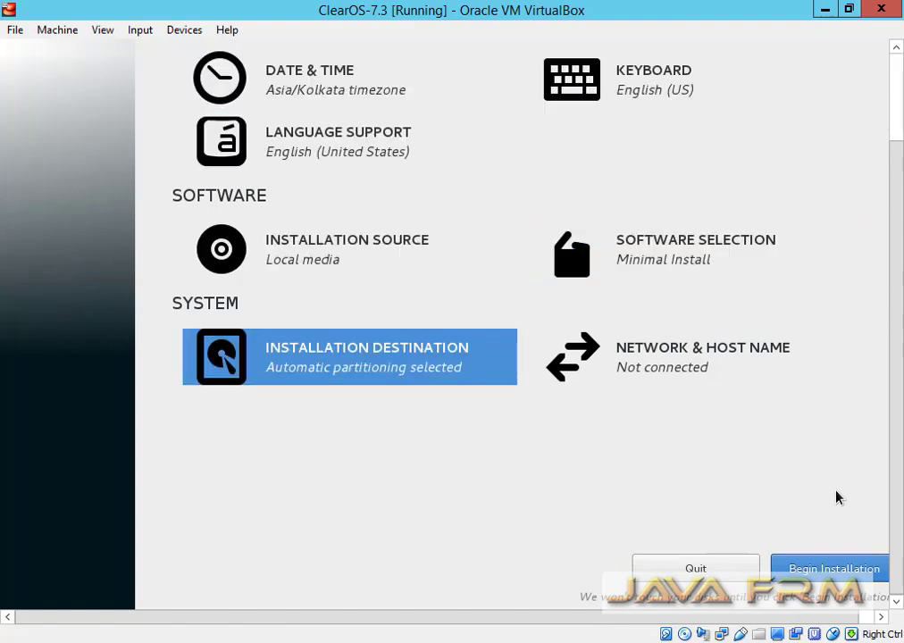
key("Tab")
key("Return")
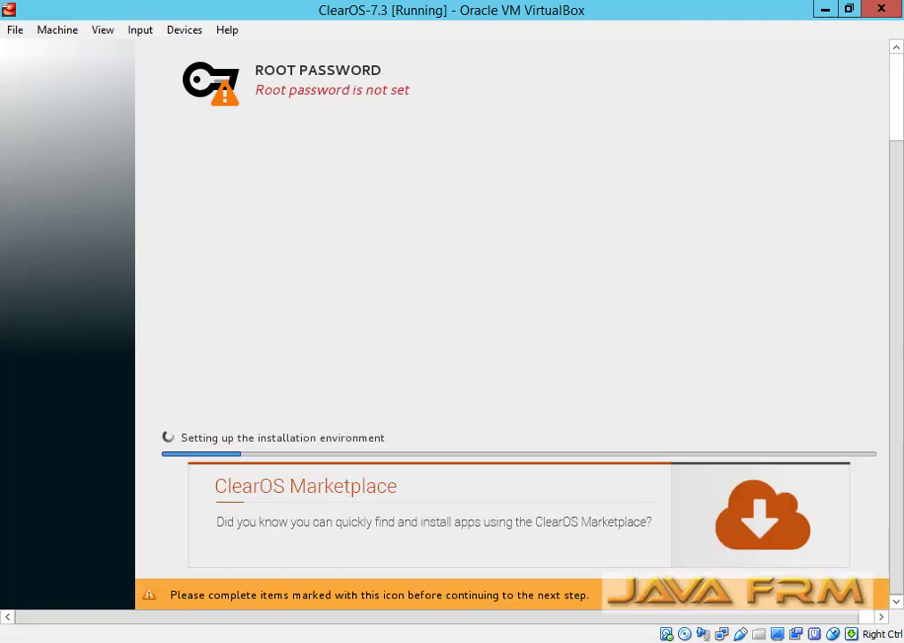
Set the root account's password, enter it again in the confirmation field and finish the root password settings
left_click(248, 88)
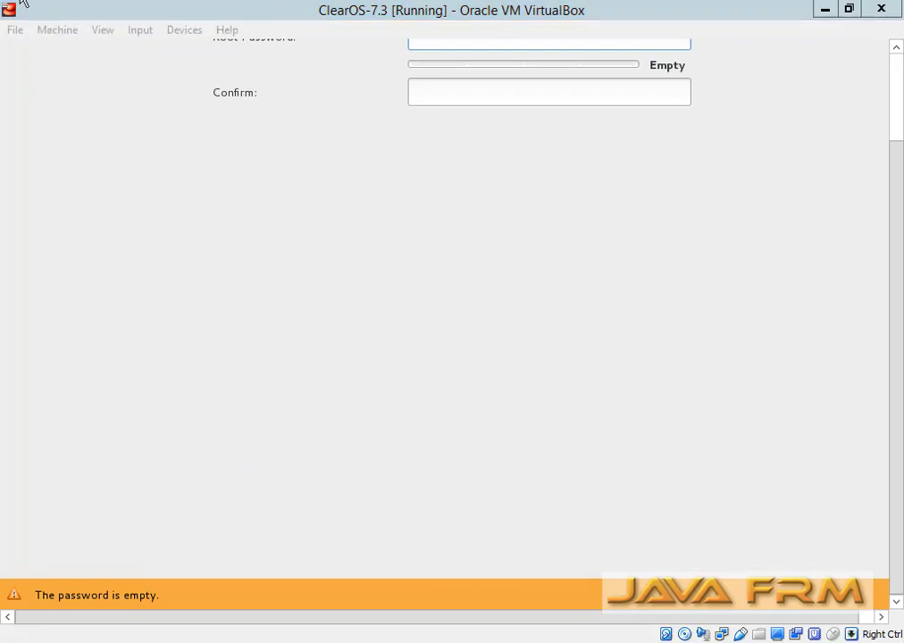
scroll(898, 369, "up", 3)
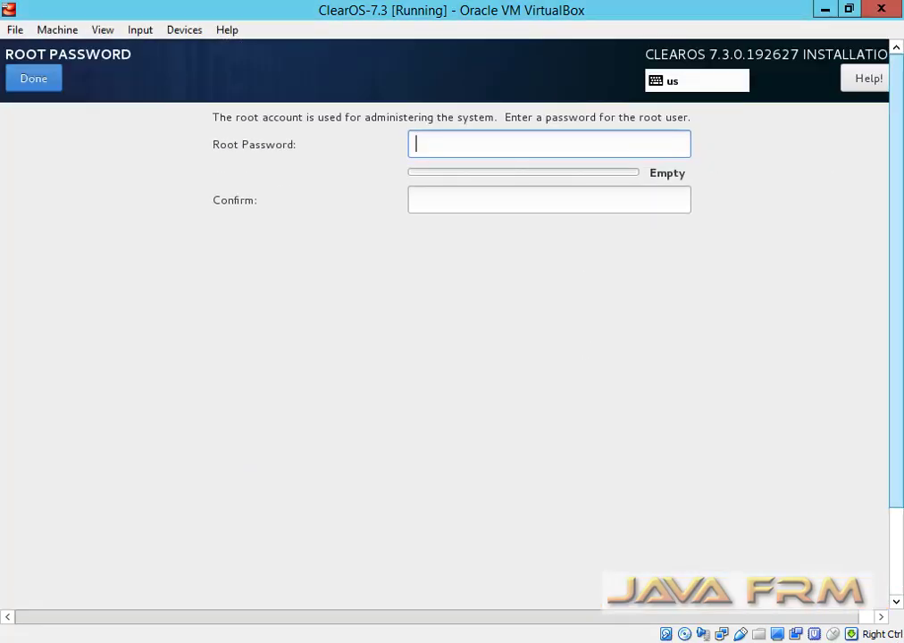
type("******")
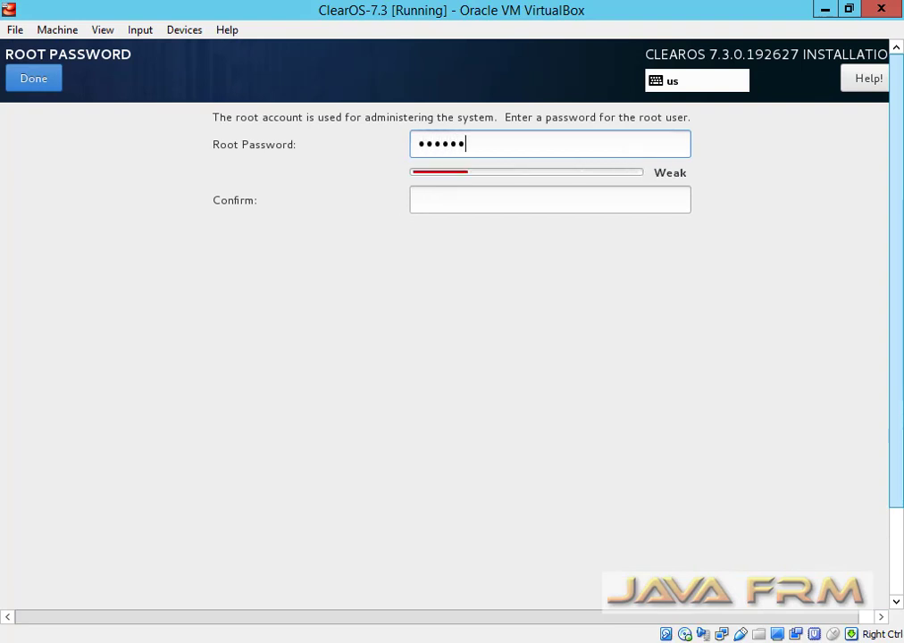
type("******")
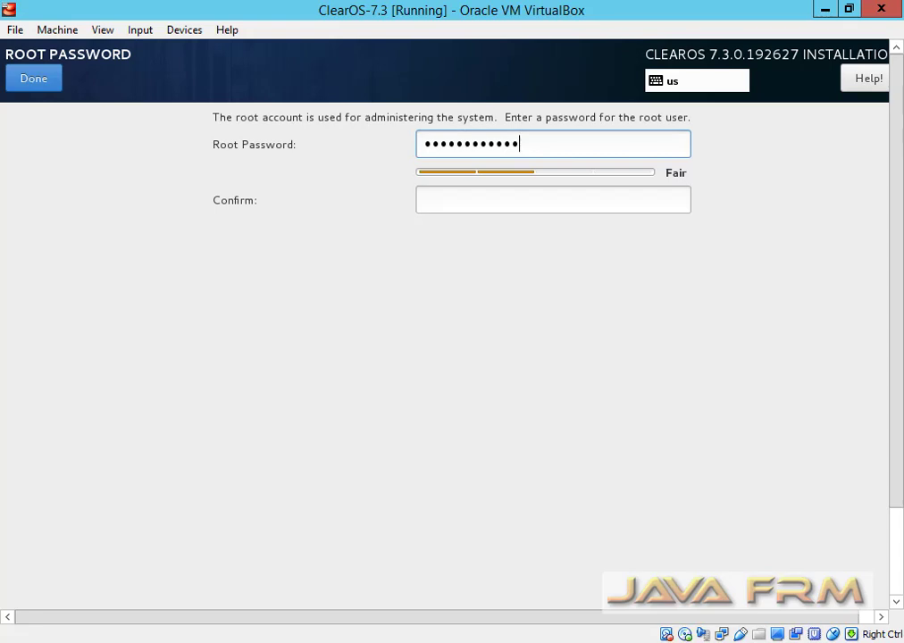
left_click(447, 201)
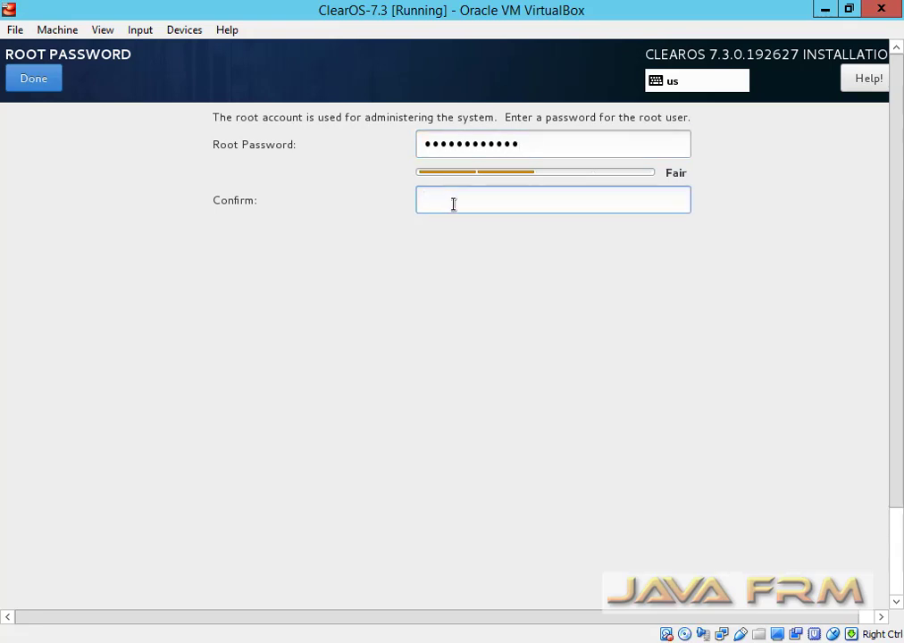
type("•••••••••••••")
left_click(35, 78)
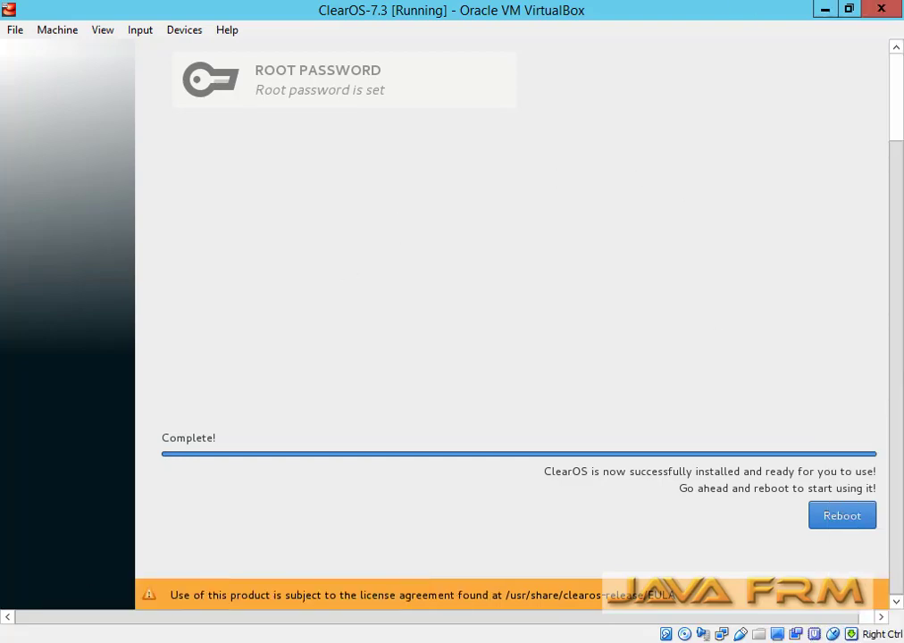
Reboot the machine after installation, boot the ClearOS (3.10.0-514.21.2.v7.x86_64) 7 (Final) entry and view the network console page
left_click(828, 519)
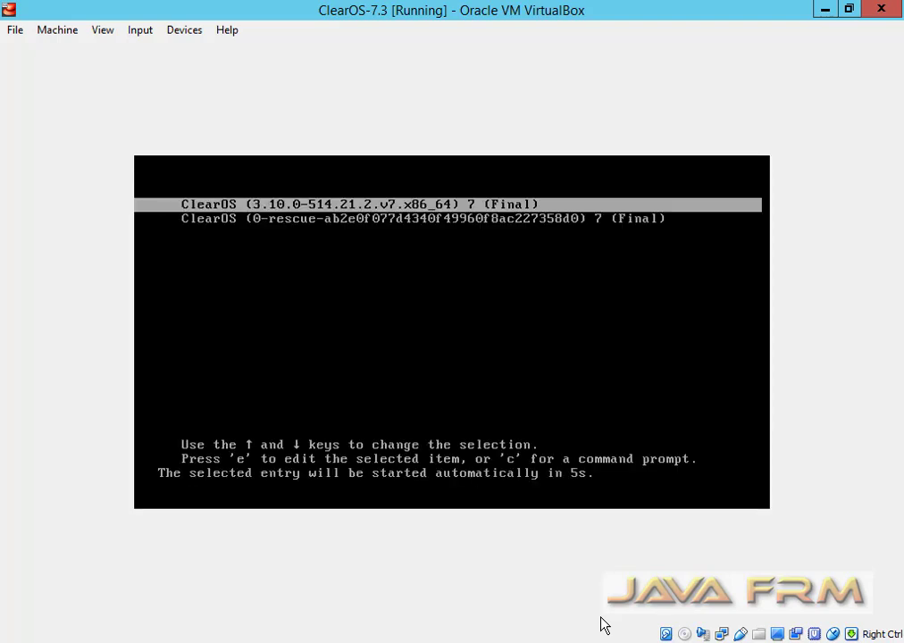
key("Return")
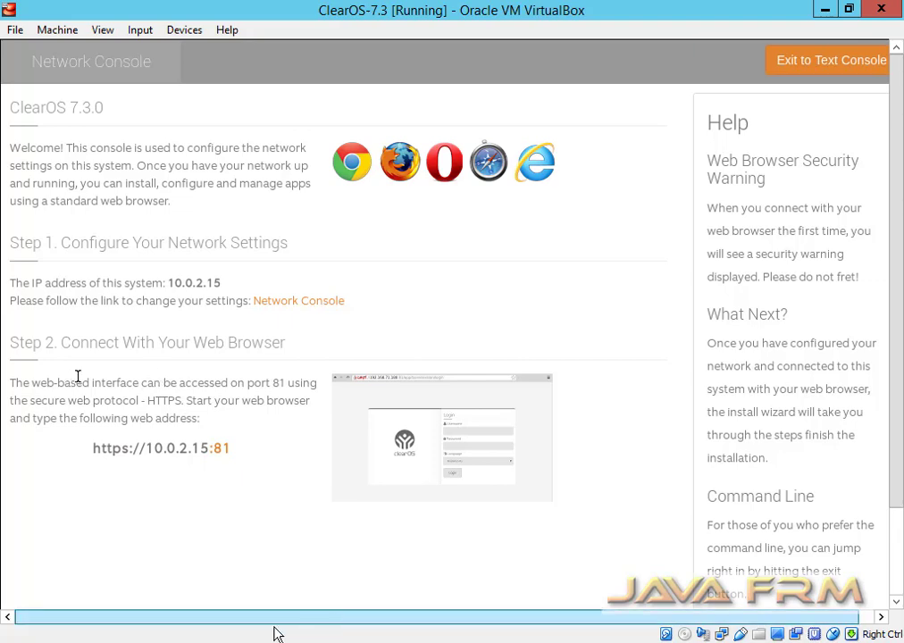
scroll(277, 630, "right", 1)
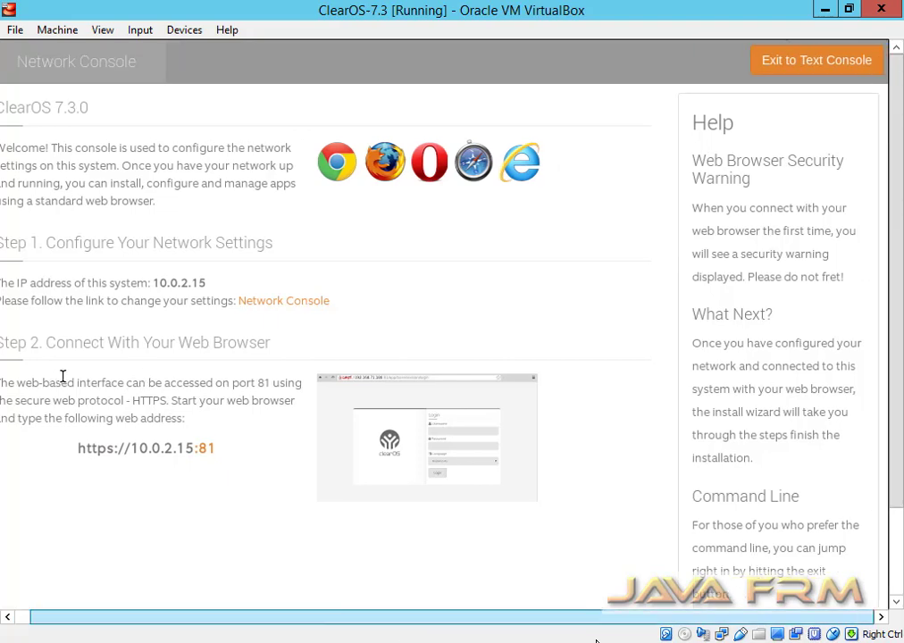
scroll(461, 641, "left", 1)
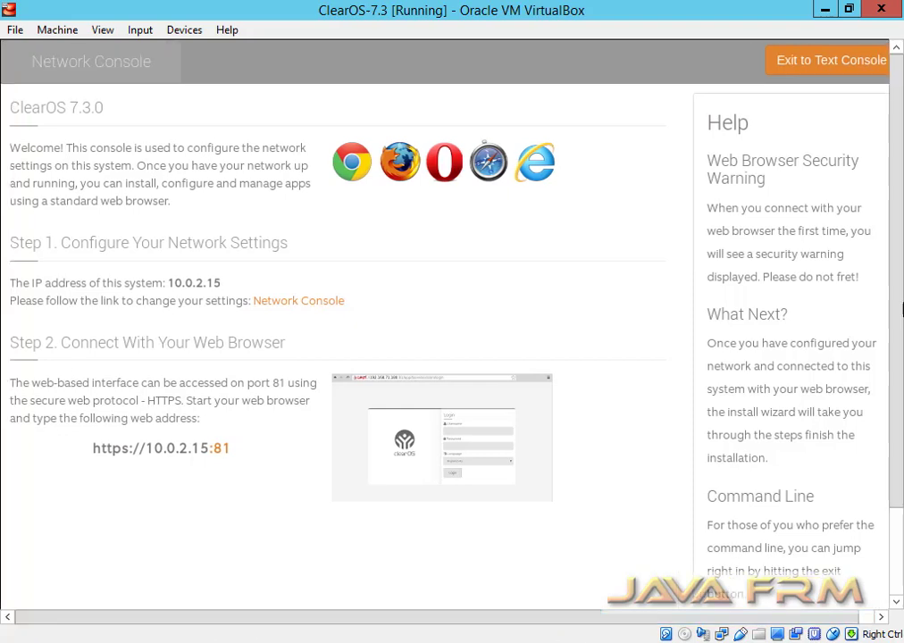